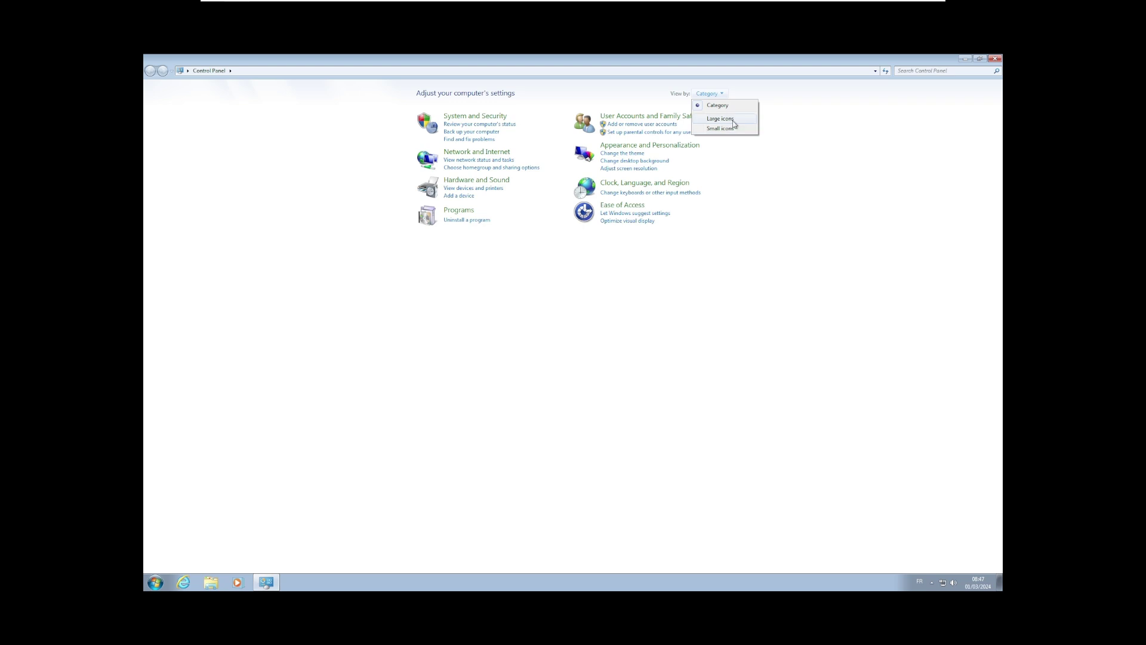
Show all Control Panel items as large icons, check the basic System information, and close the window.
click(732, 120)
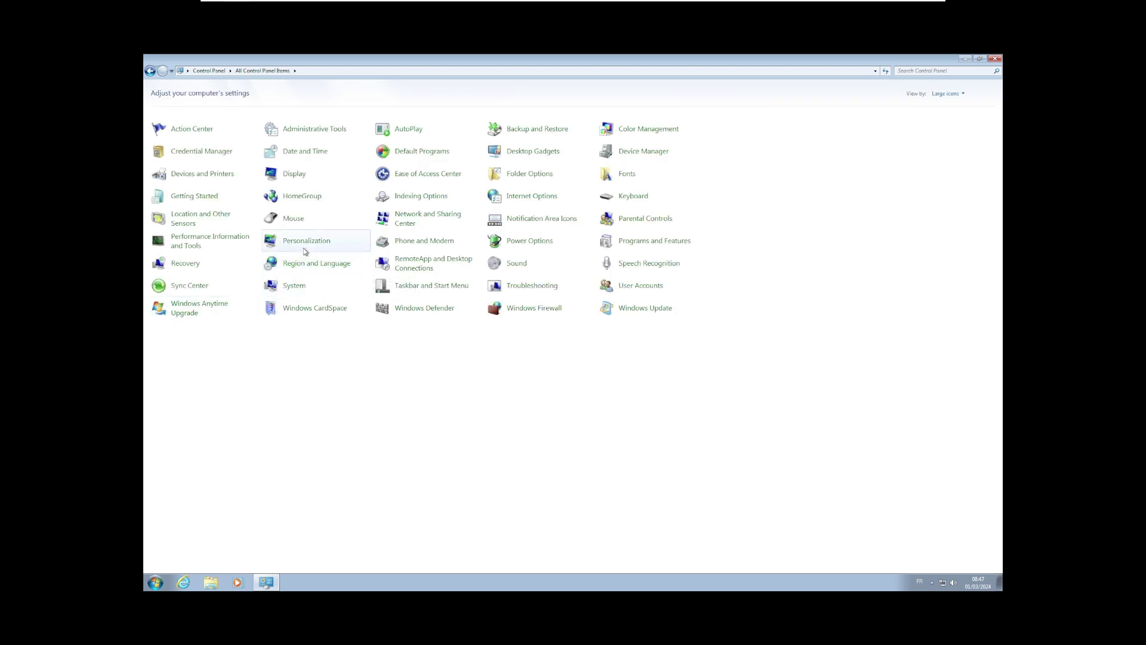
click(290, 286)
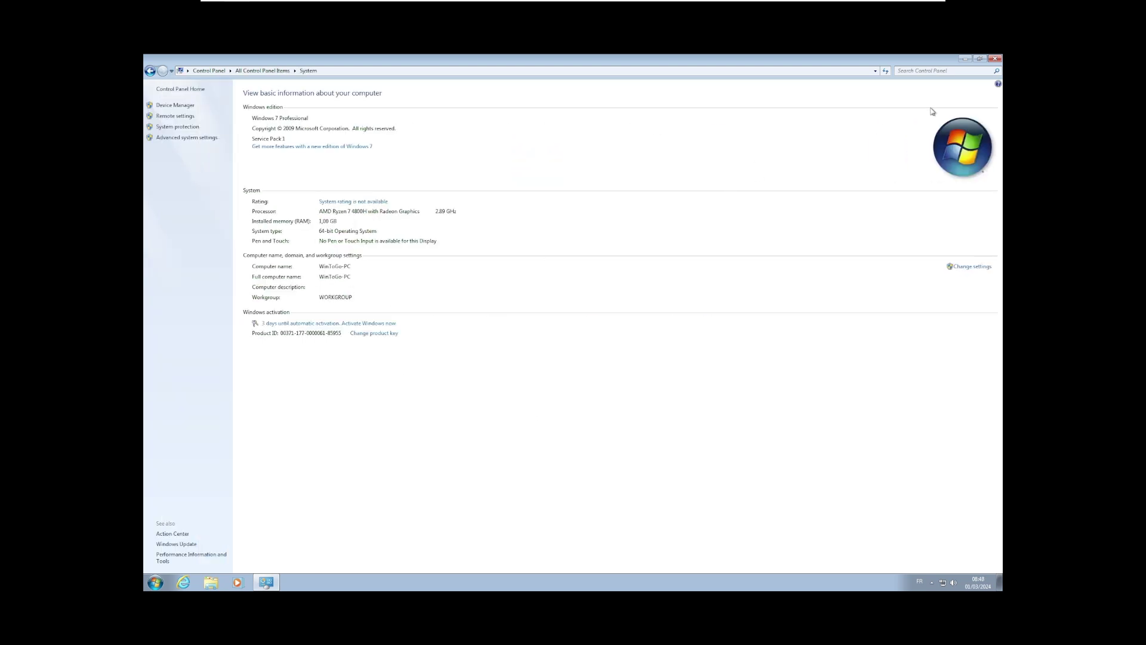
click(993, 58)
Shut down Windows.
click(155, 582)
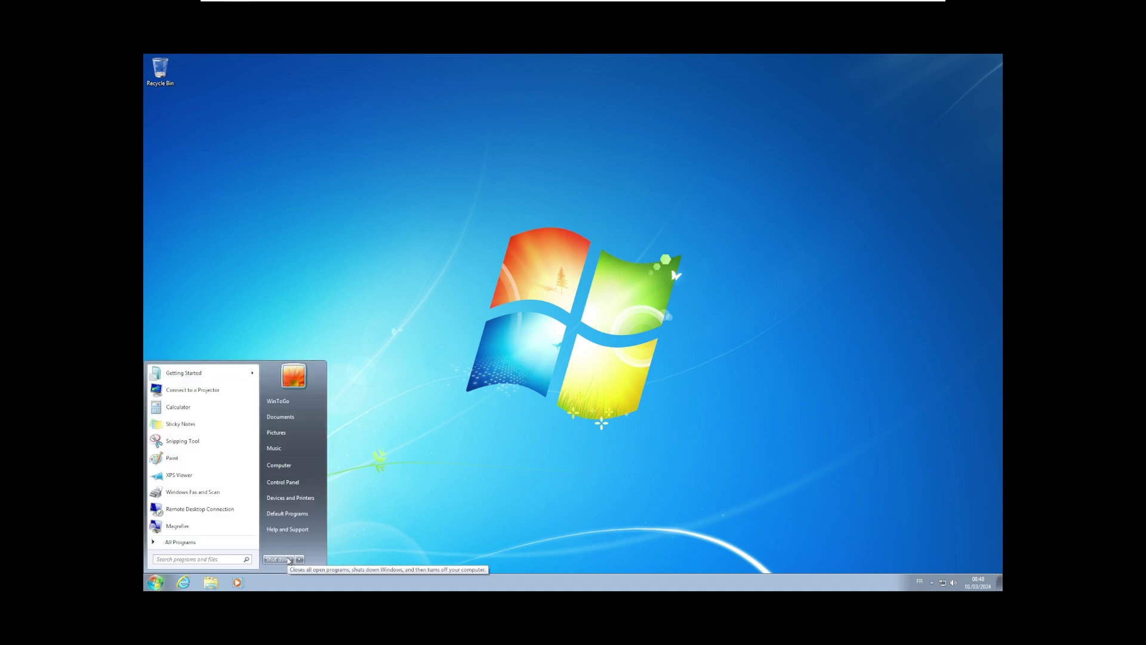
click(277, 560)
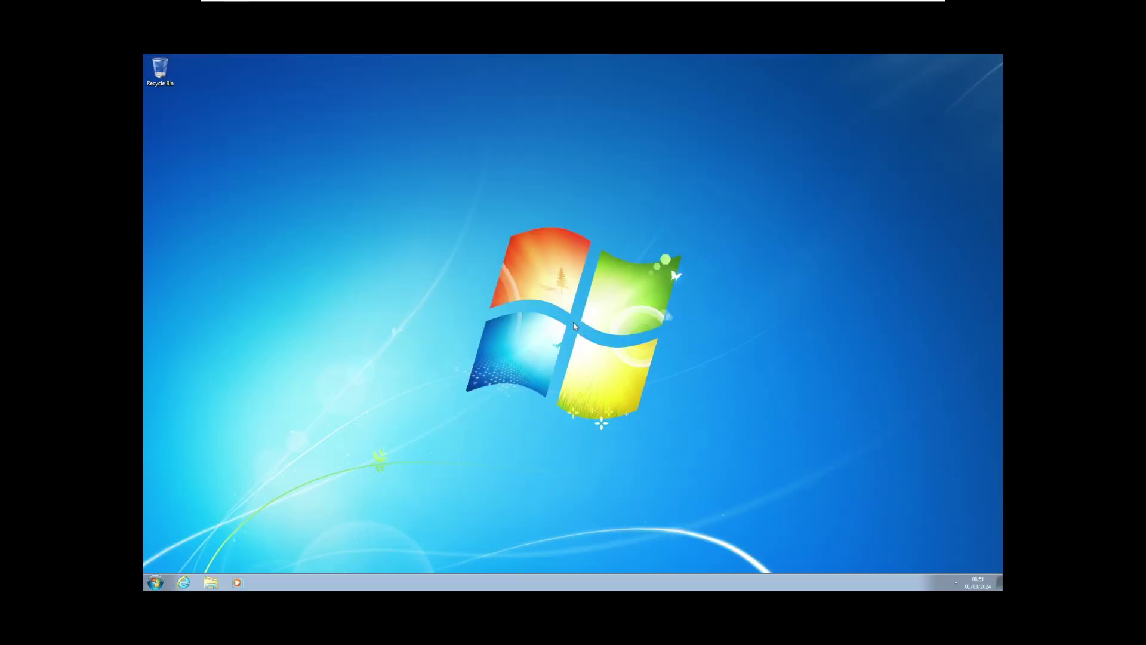
click(621, 328)
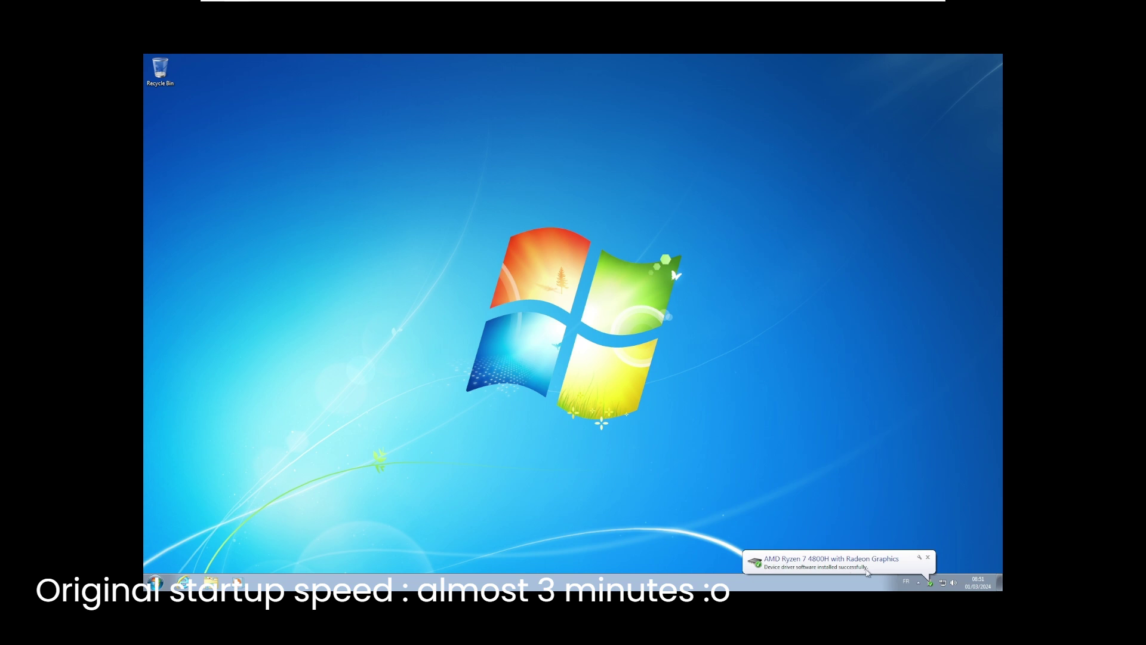
right_click(290, 113)
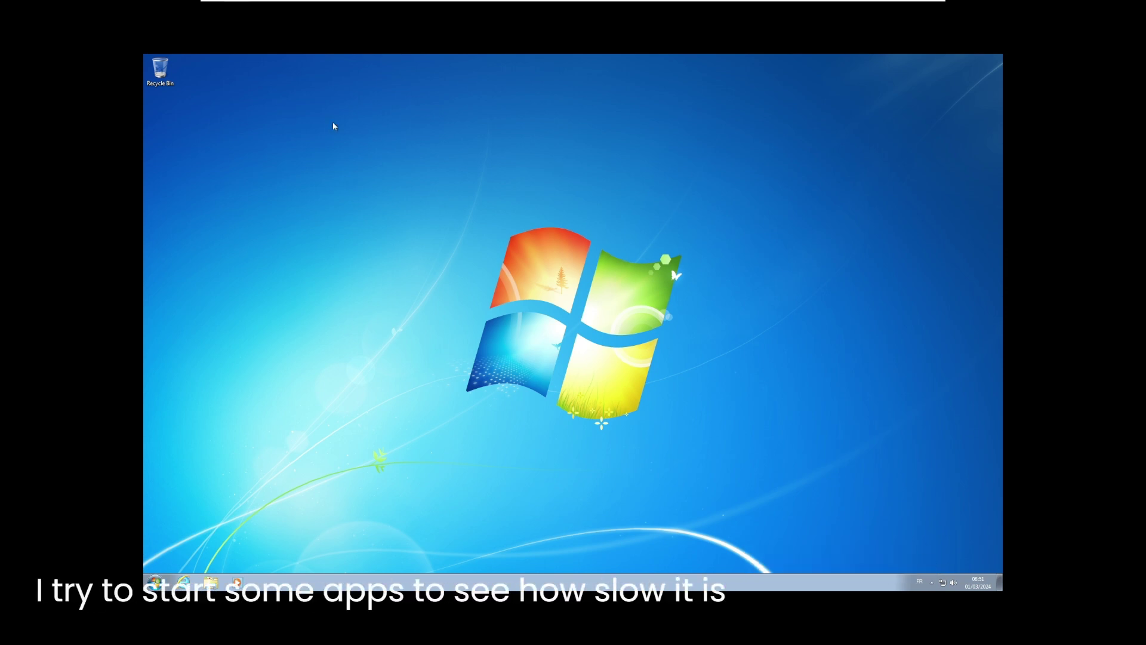
click(335, 208)
Browse Computer, the WinToUSB (C:) drive and the Downloads folder, and close the file window.
click(345, 304)
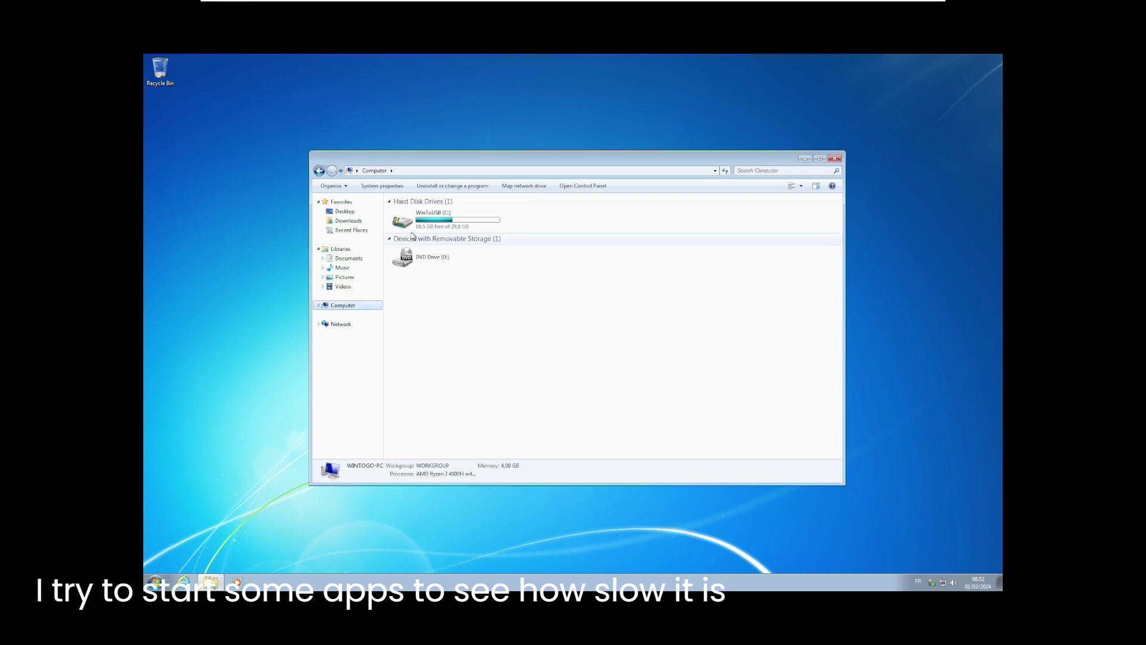
double_click(418, 221)
key(BackSpace)
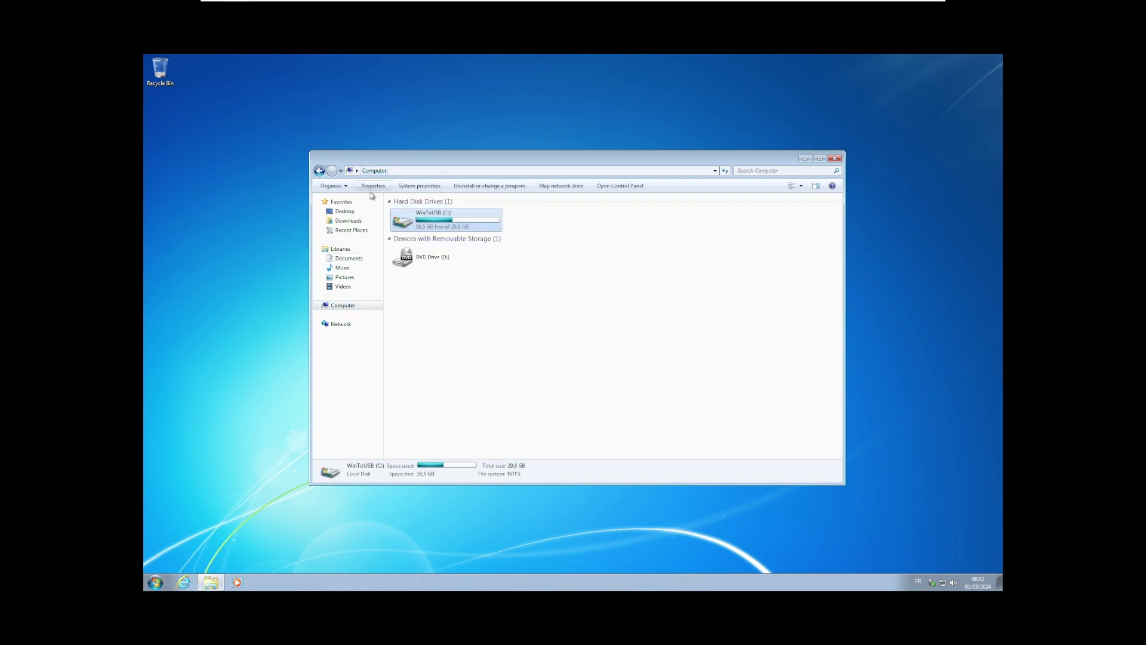
click(349, 221)
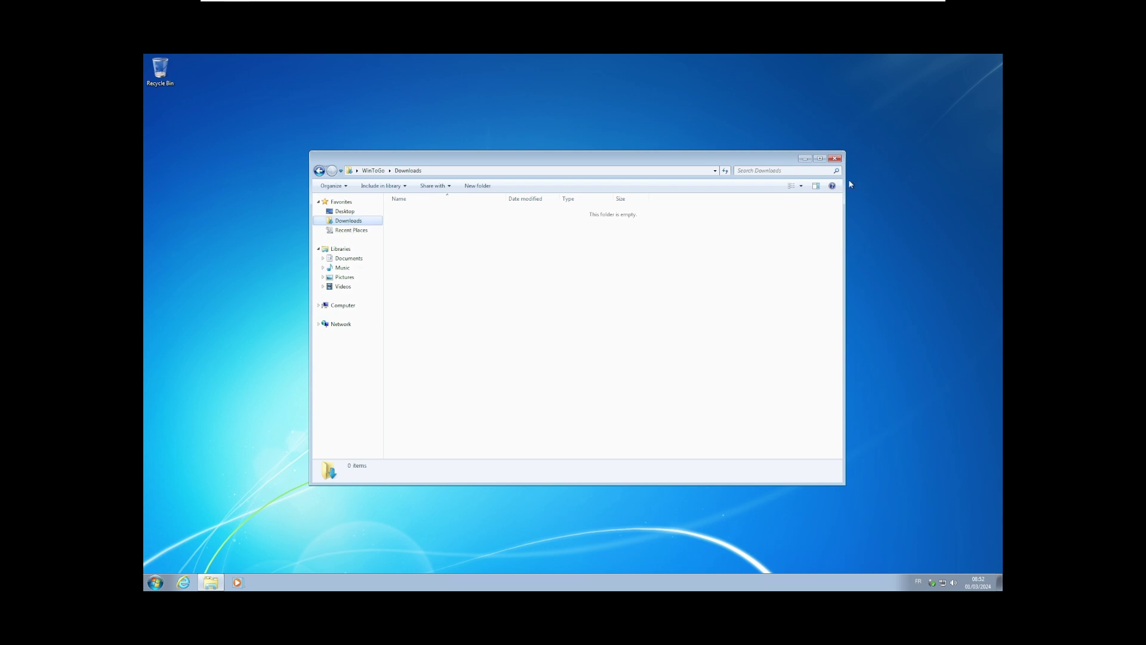
click(834, 158)
Look through the list of all installed programs, including the Games folder, and dismiss it.
click(156, 583)
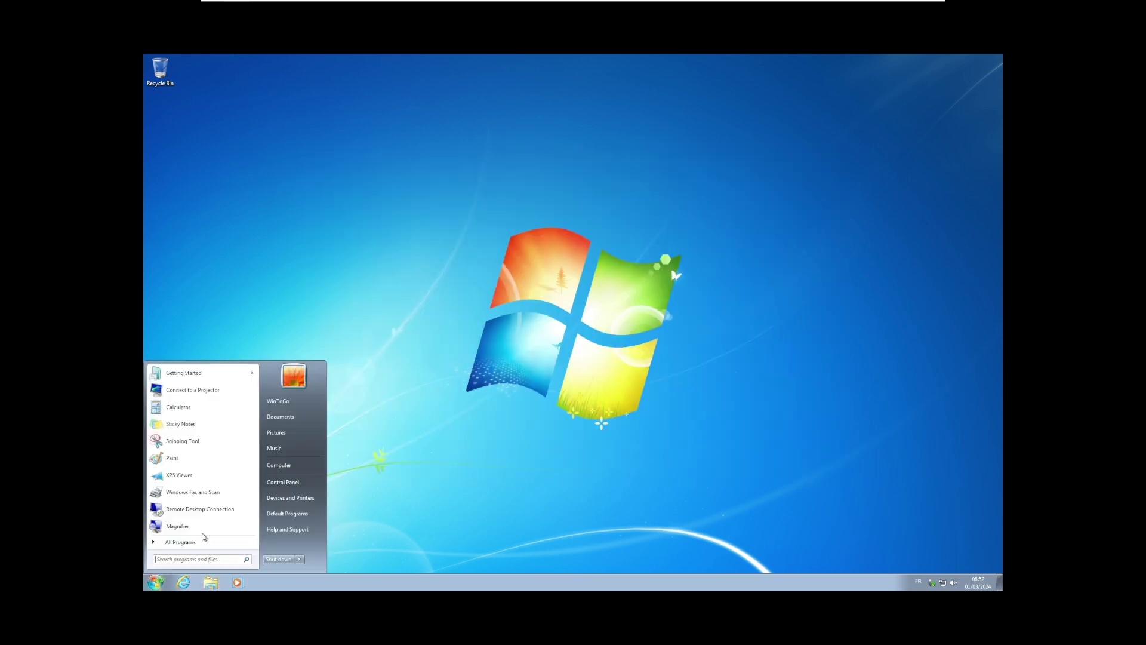
click(182, 542)
click(178, 463)
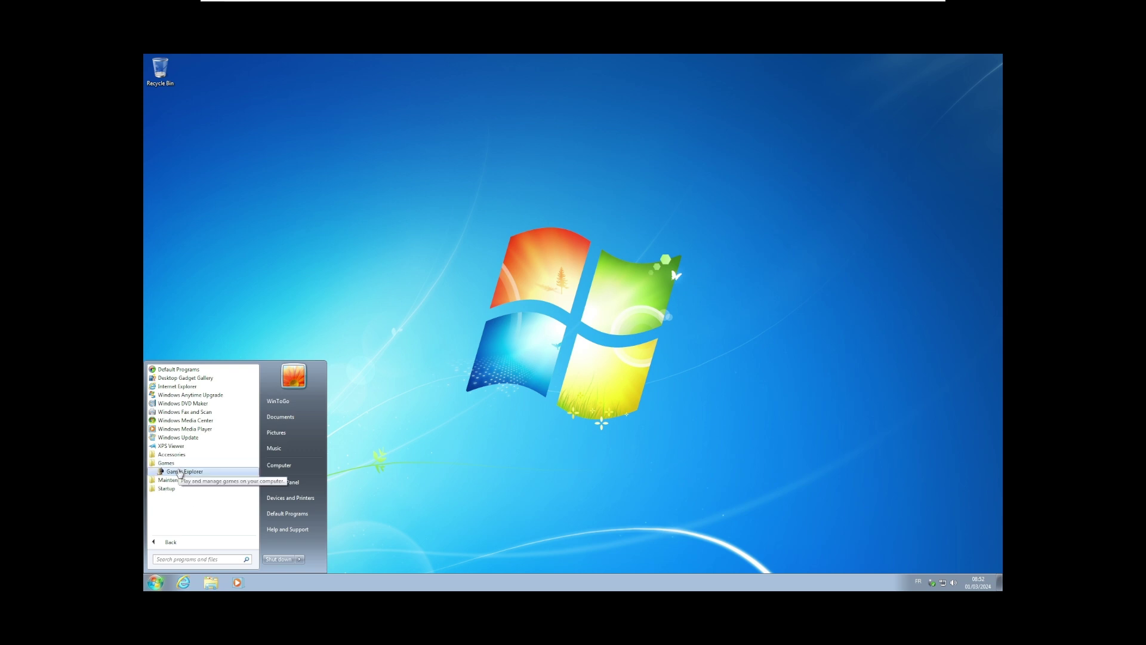
click(453, 468)
Open Internet Explorer, accept the notice about showing tabs on a separate row, and reposition the browser window.
click(185, 582)
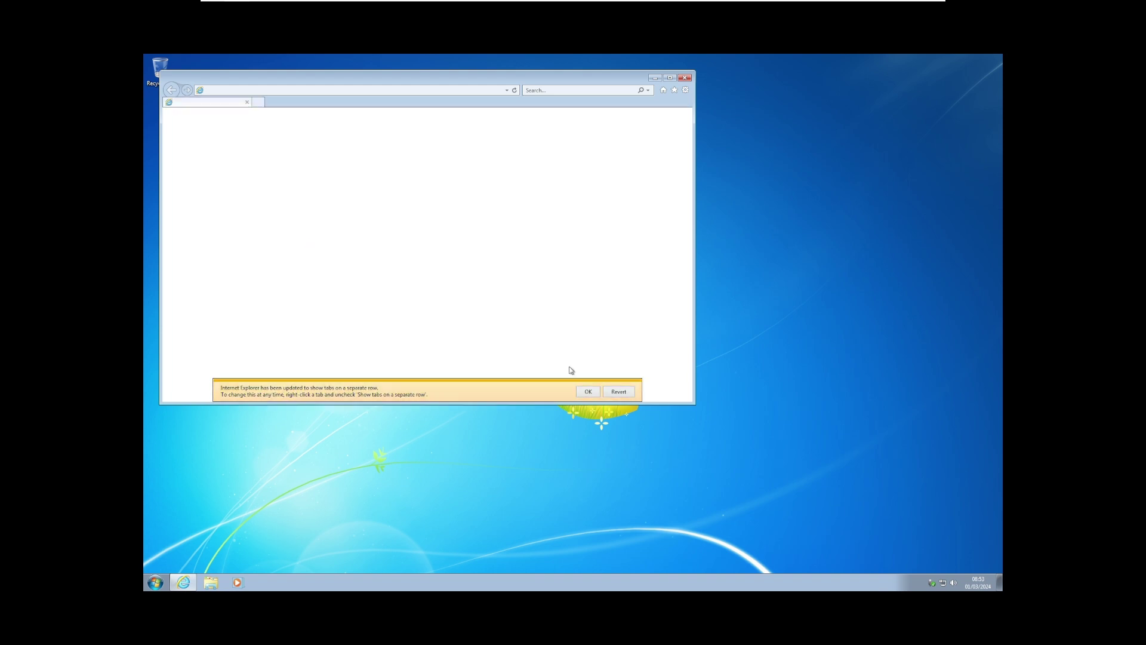
click(587, 391)
drag(459, 82, 554, 98)
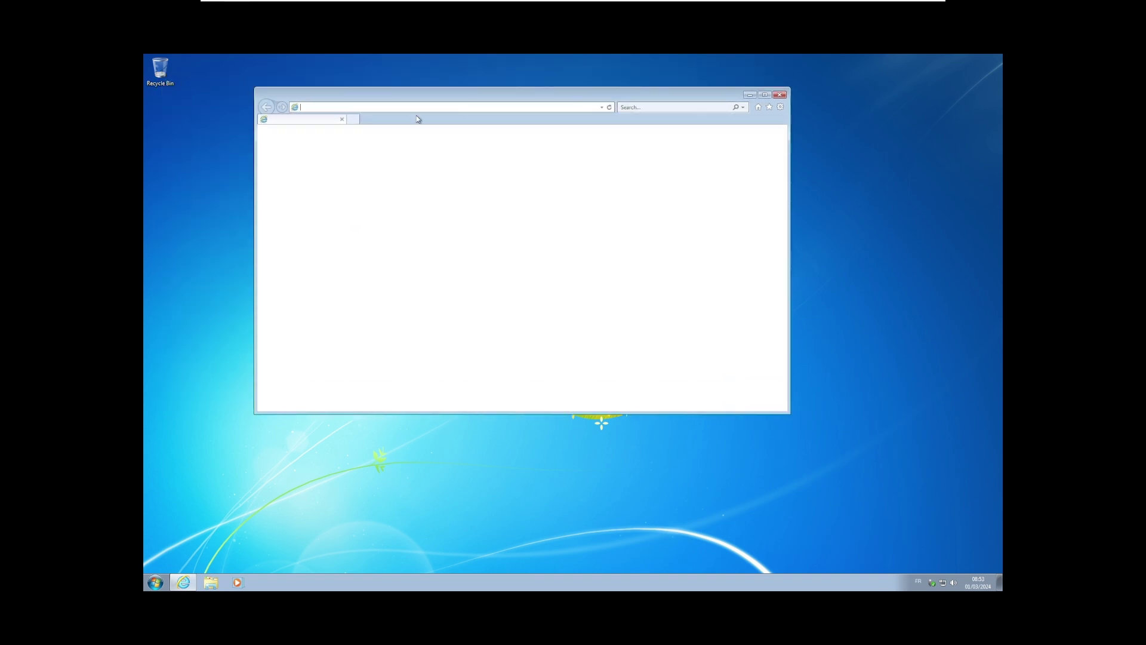
text(www.google.com)
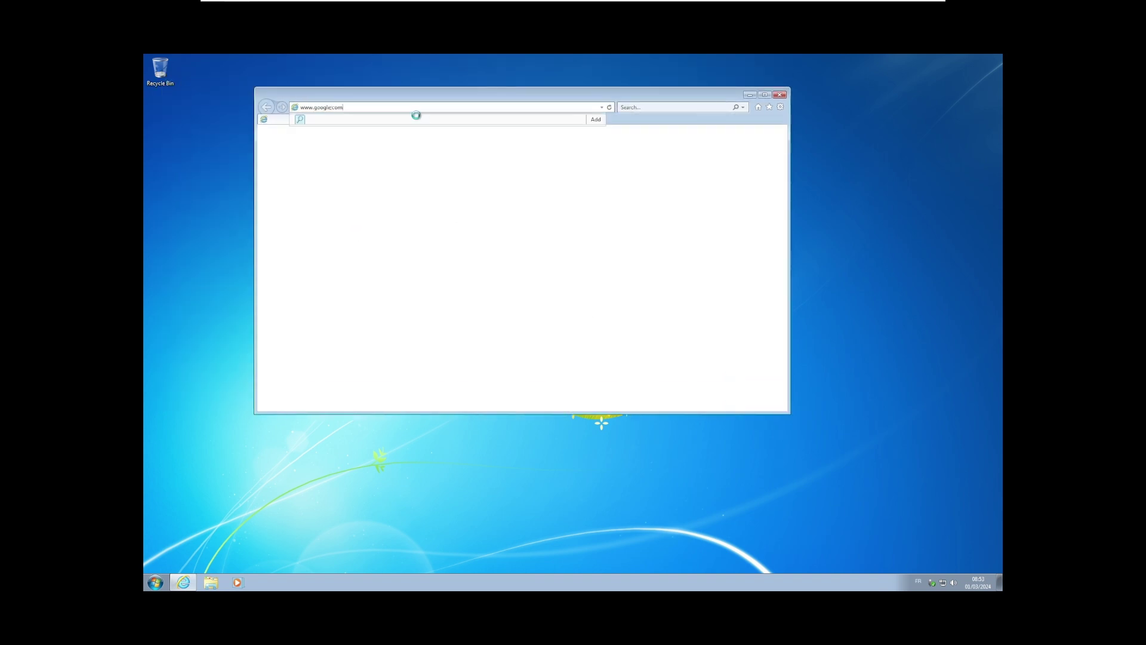
key(Down)
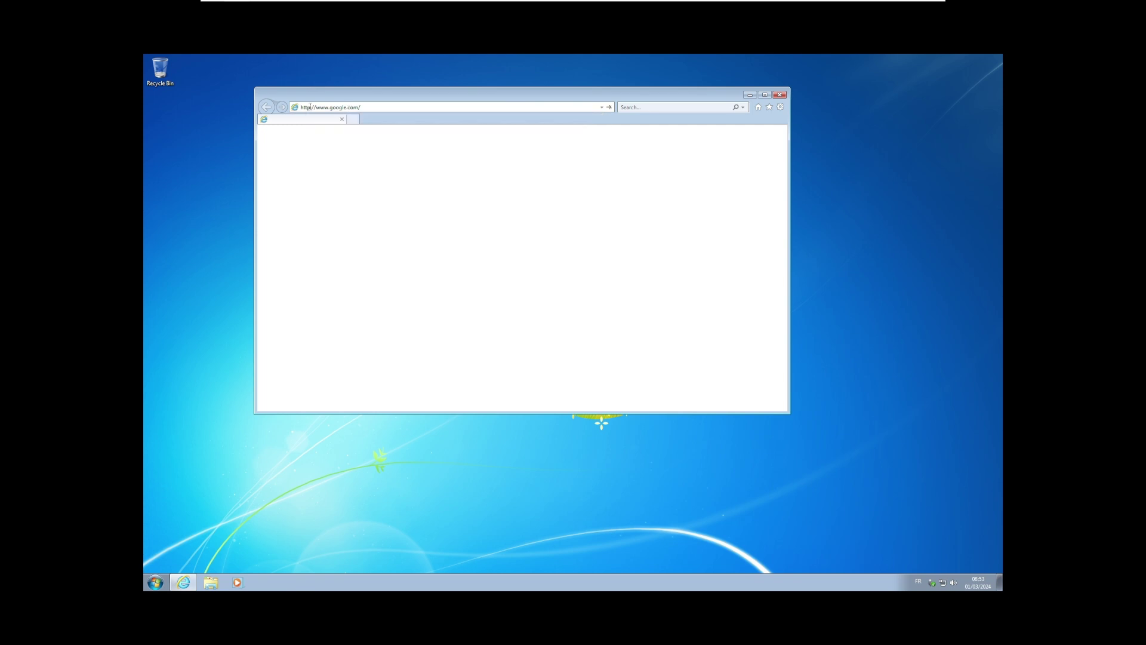
key(Delete)
key(Delete)
key(Delete)
key(Delete)
key(Delete)
key(Delete)
key(Delete)
key(Return)
click(779, 95)
Search programs and settings for "create" and "disk" to look for the disk partitioning tool.
click(155, 582)
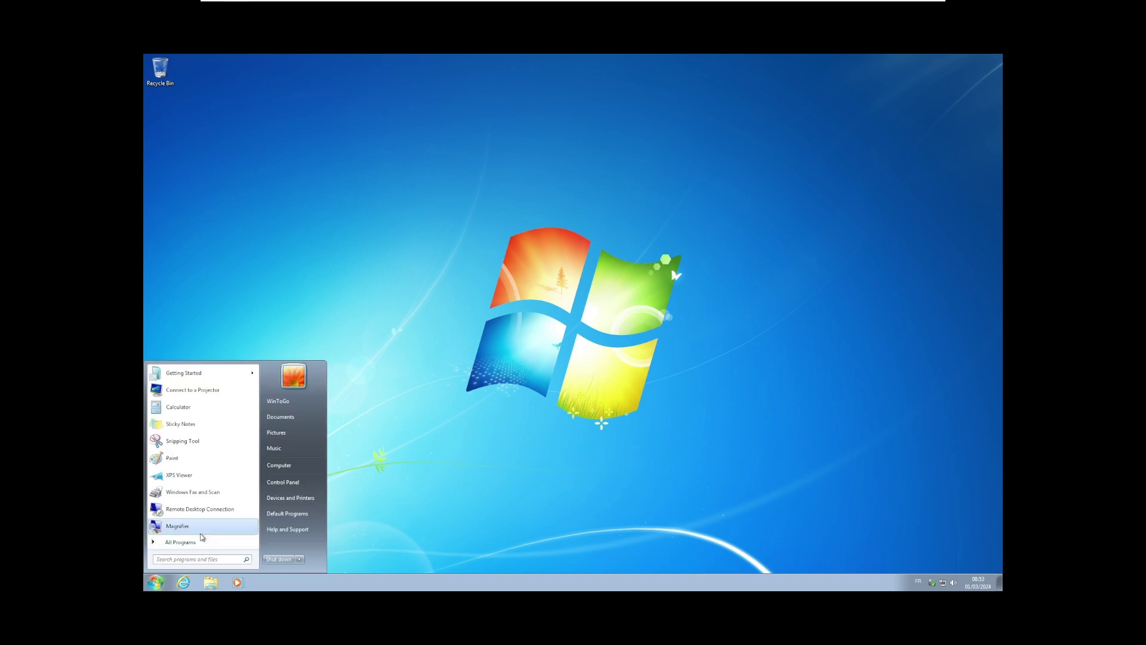
text(create)
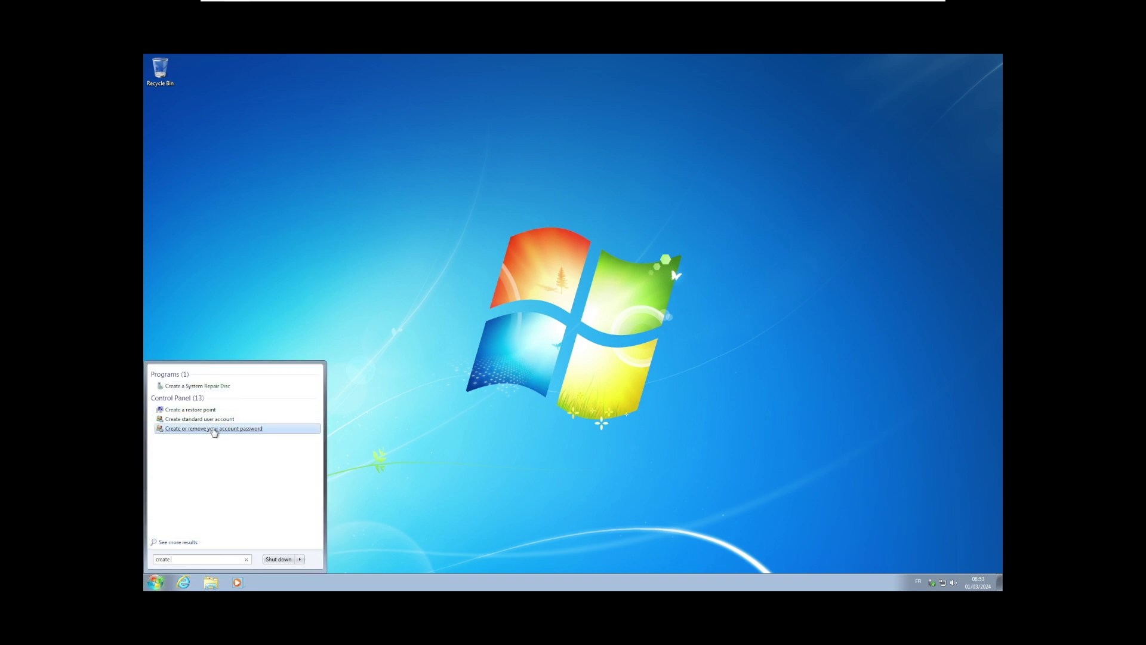
double_click(163, 559)
text(disk)
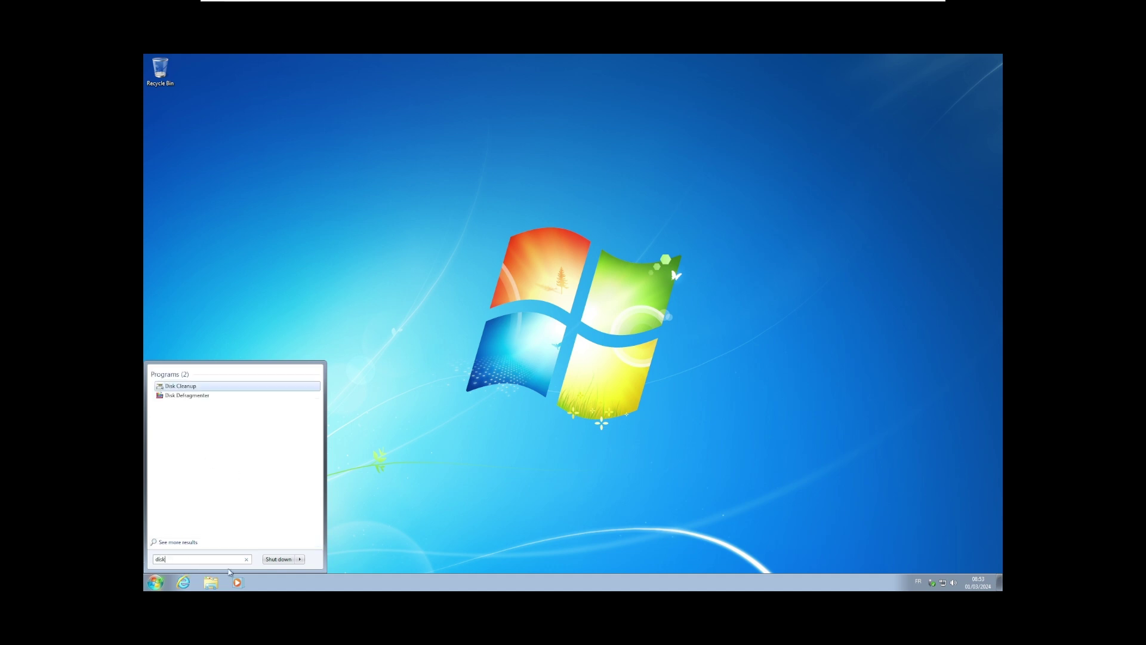
Search programs and settings for "part" and open Disk Management from the results.
click(246, 559)
text(patrit)
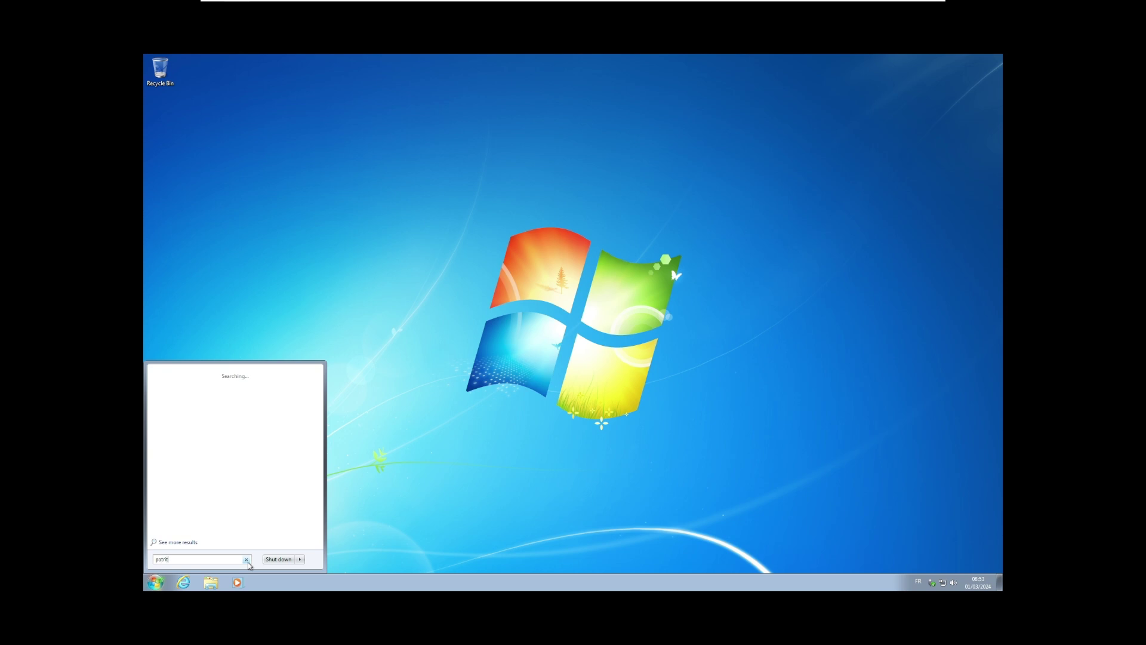
key(BackSpace)
key(BackSpace)
key(BackSpace)
key(BackSpace)
text(rt)
click(253, 388)
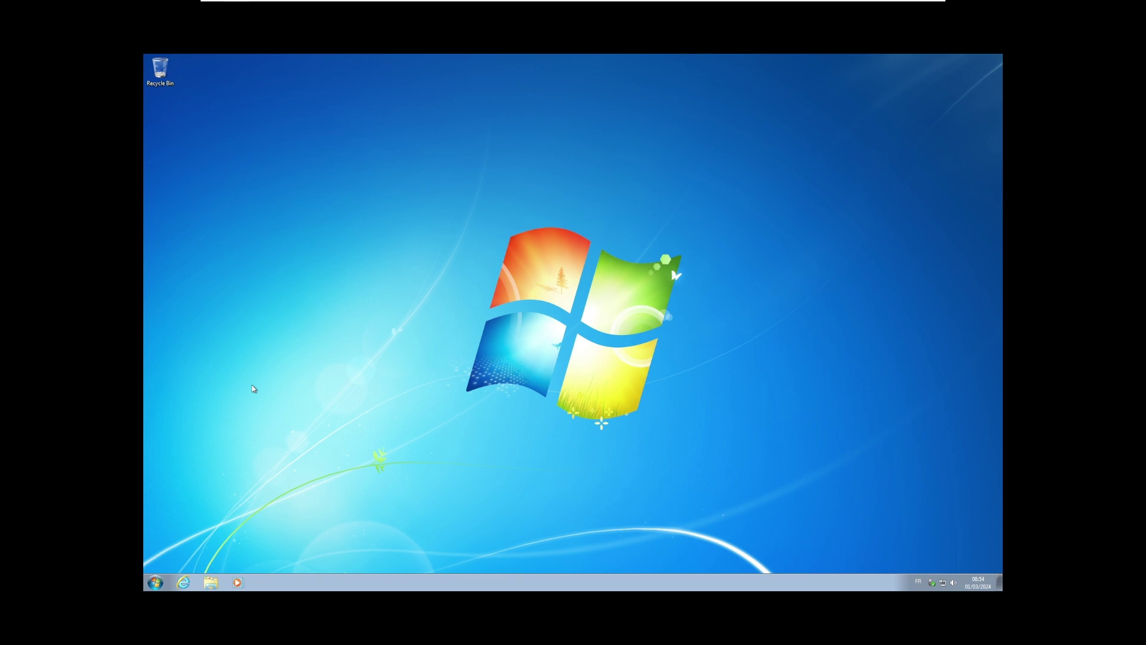
drag(253, 389, 327, 414)
drag(445, 208, 690, 460)
drag(698, 210, 552, 332)
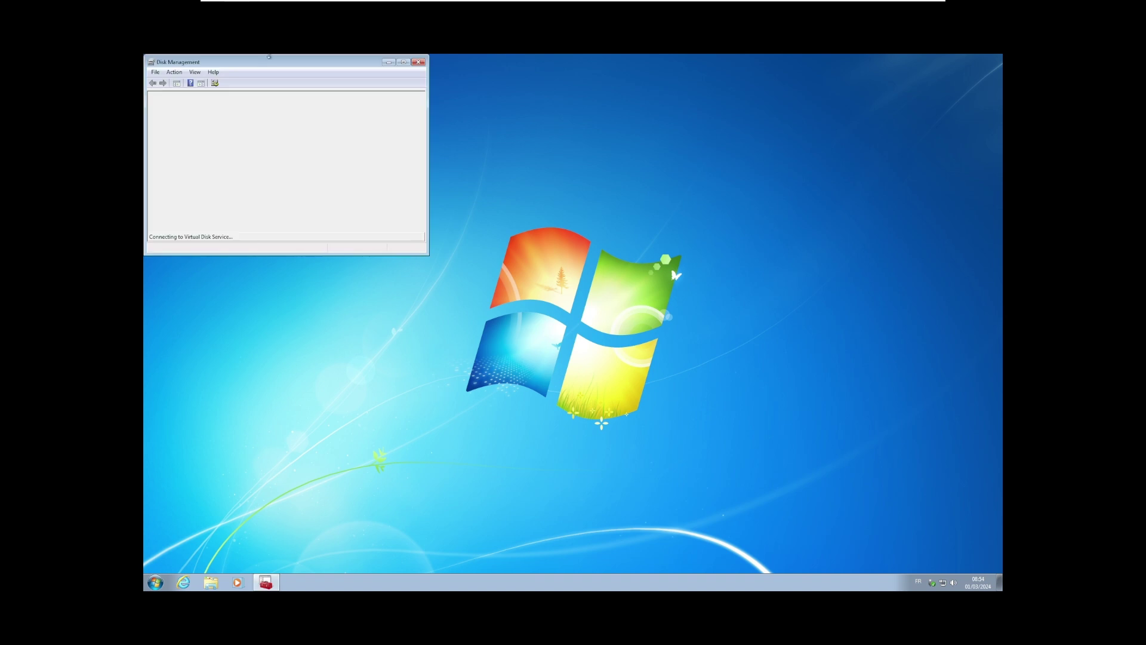
Reposition the Disk Management window, examine the listed volumes and disks, and close it.
drag(267, 65, 392, 226)
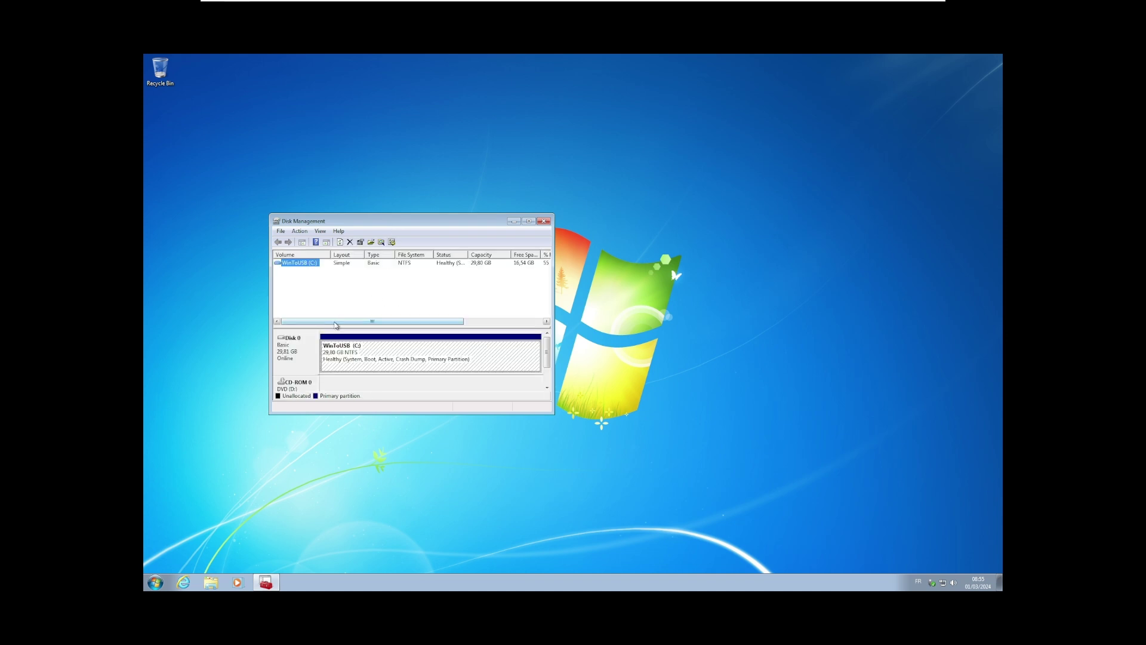
click(544, 221)
Shut down Windows and force the waiting Task Host Window to close.
click(155, 582)
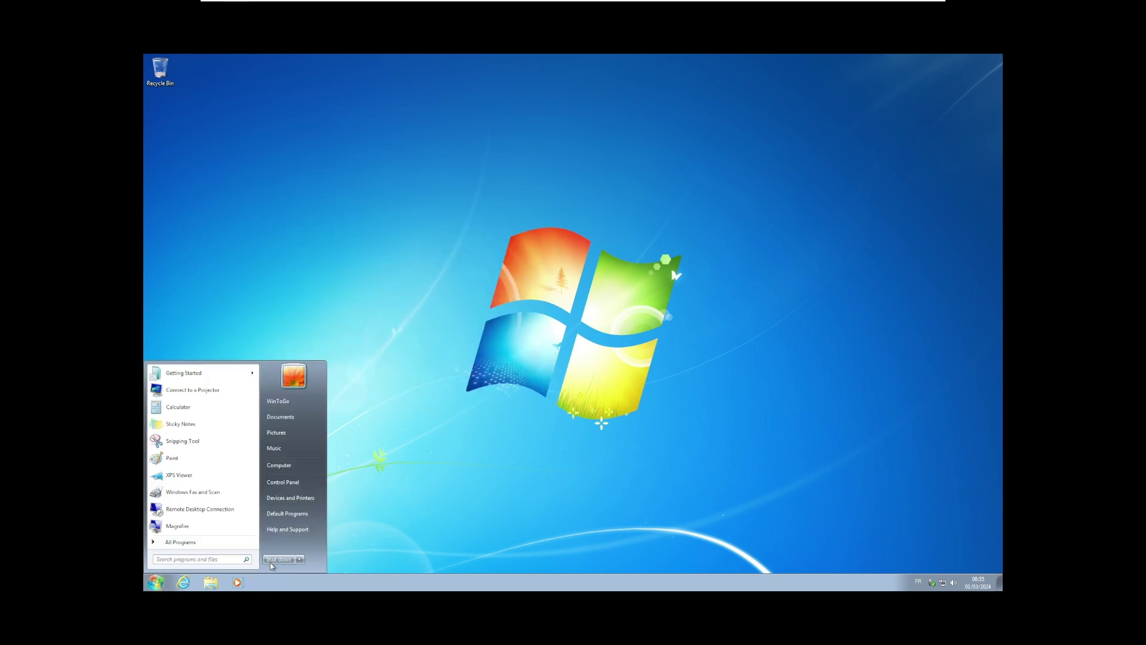
click(363, 507)
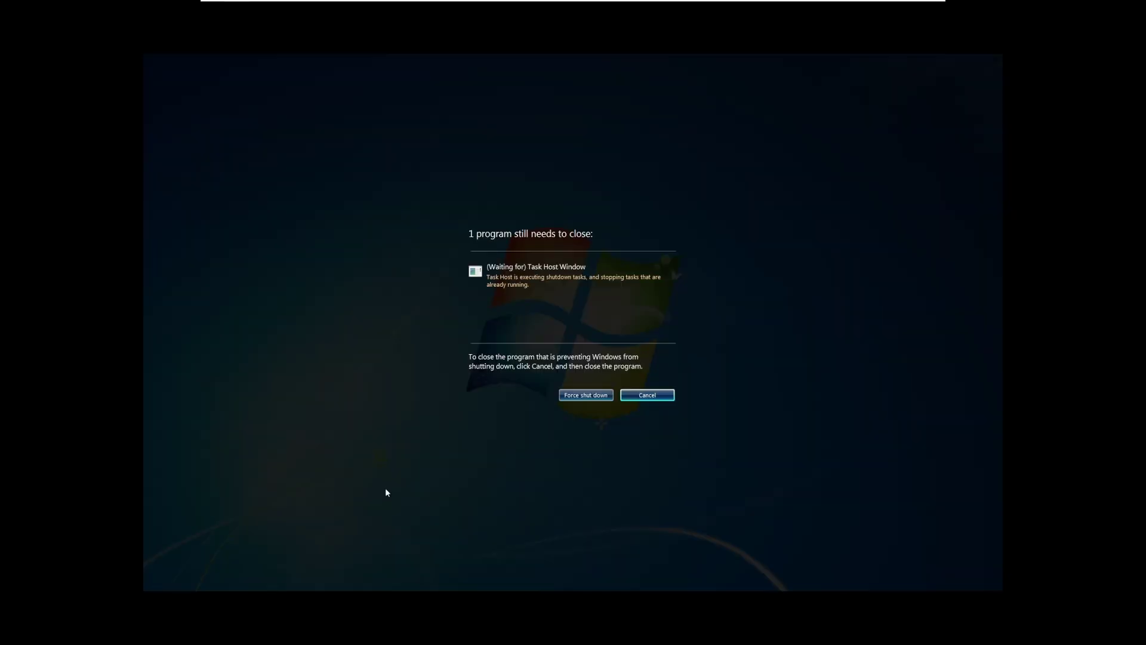
click(595, 396)
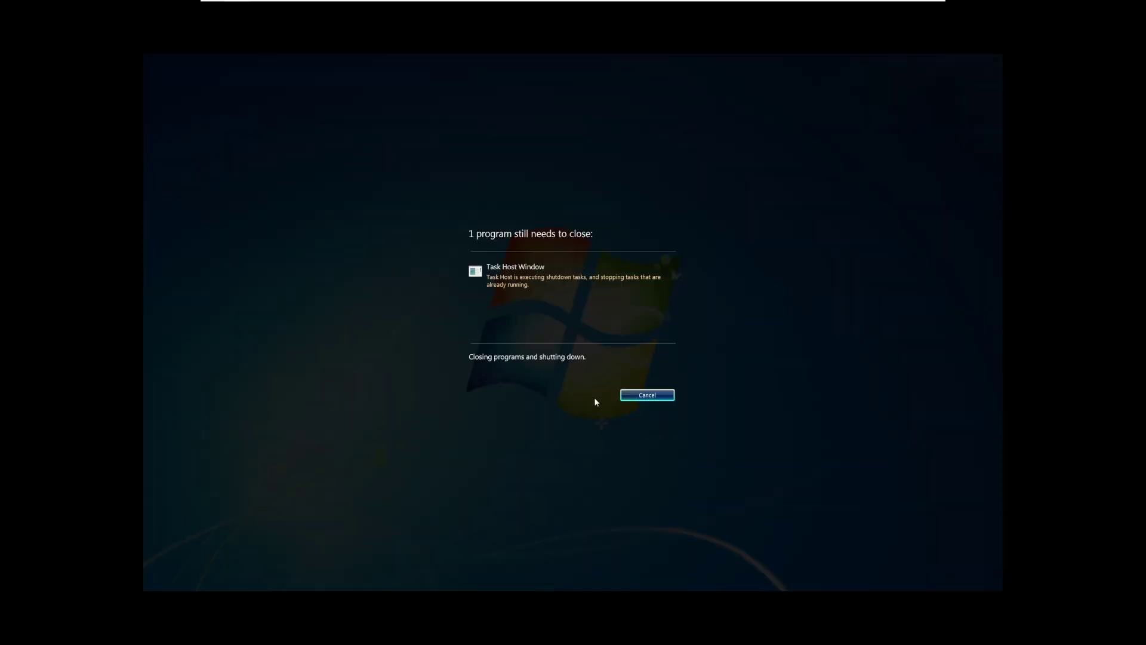